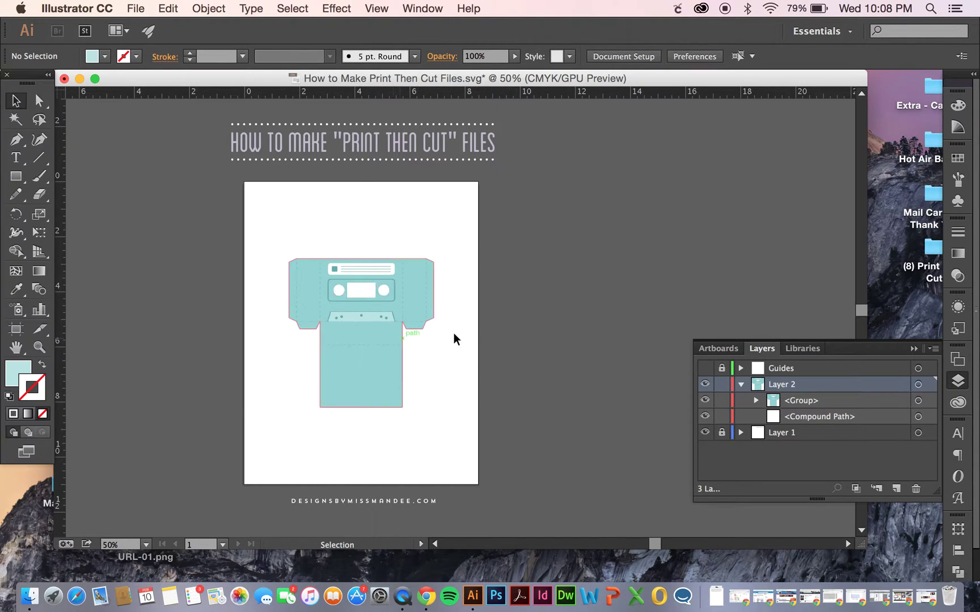
# - Zoom the Illustrator view to 100% with Cmd+= and scroll the cassette artwork into view
pyautogui.hscroll(-5, 492, 352)
pyautogui.scroll(1, 491, 352)
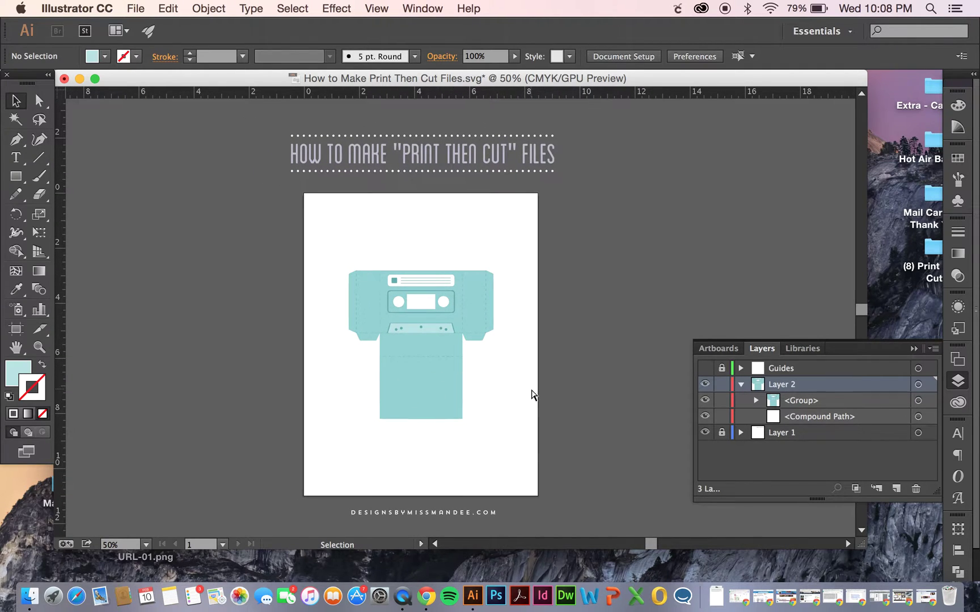
pyautogui.press('super+equal')
pyautogui.scroll(-2, 531, 395)
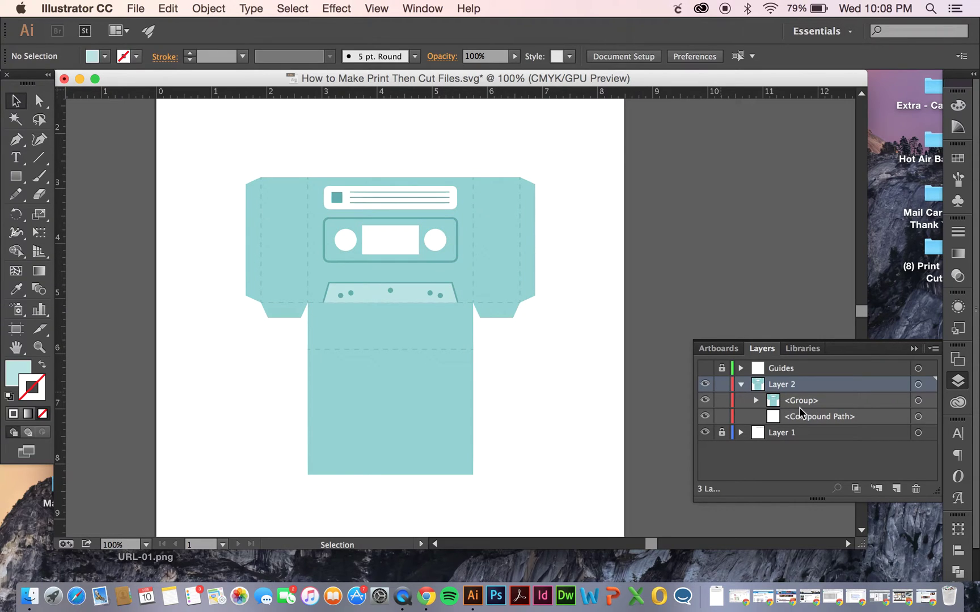
pyautogui.click(757, 401)
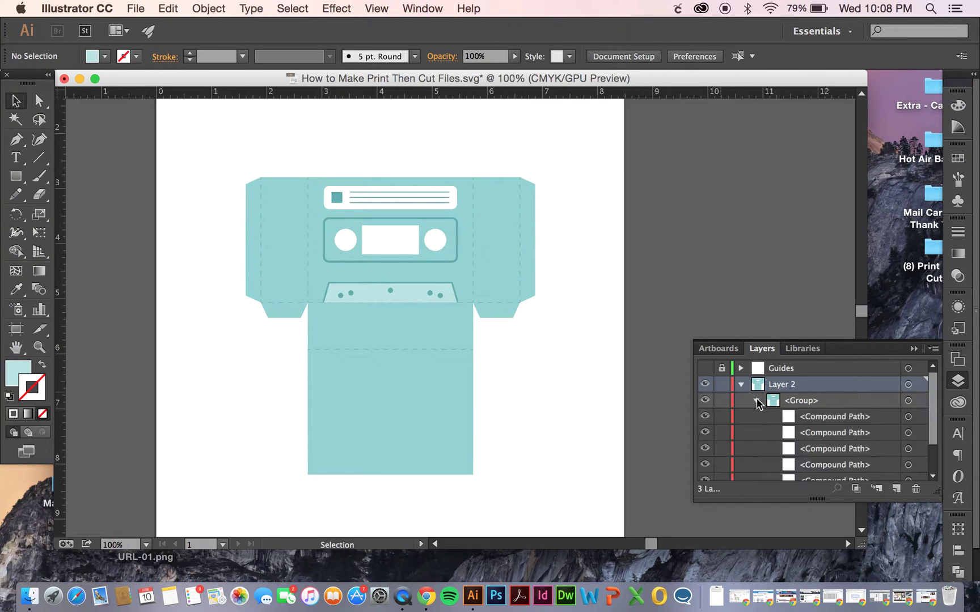
pyautogui.scroll(-1, 525, 342)
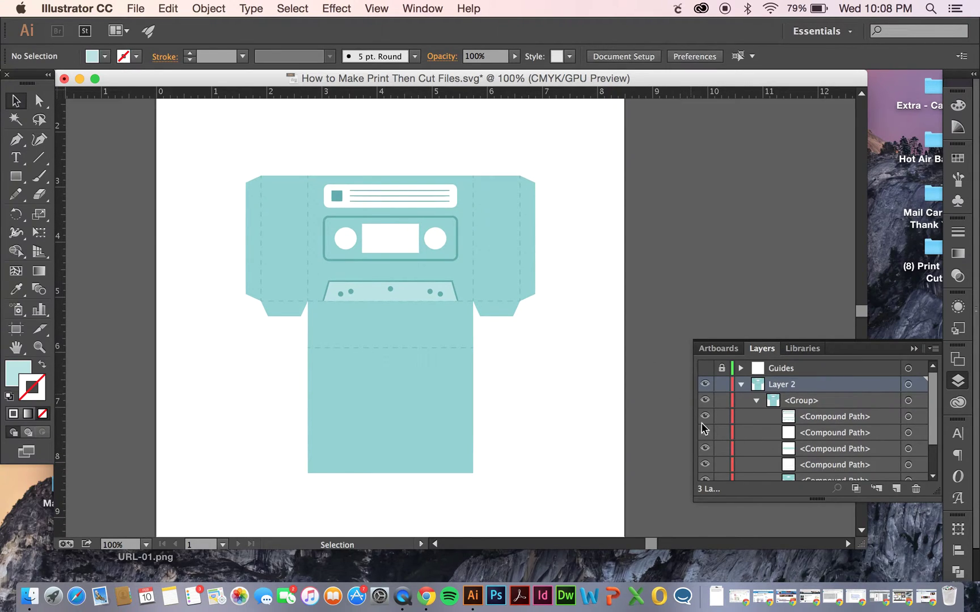
pyautogui.scroll(-1, 841, 473)
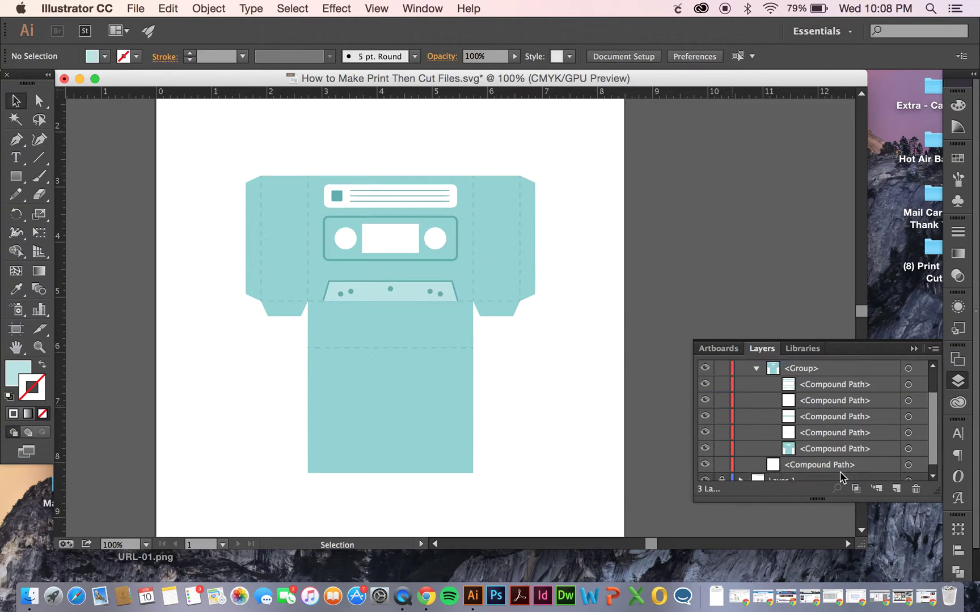
pyautogui.click(919, 384)
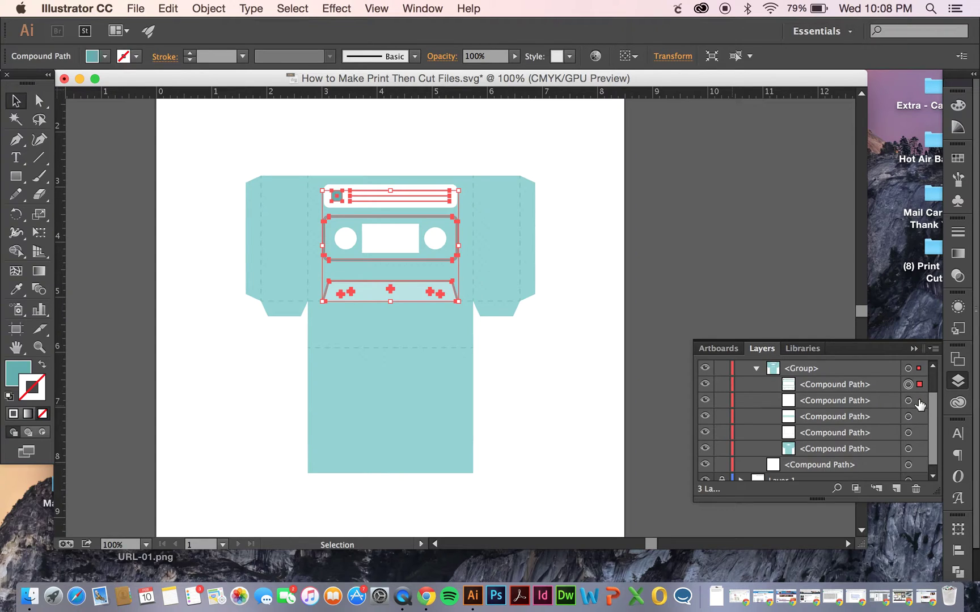
pyautogui.click(919, 400)
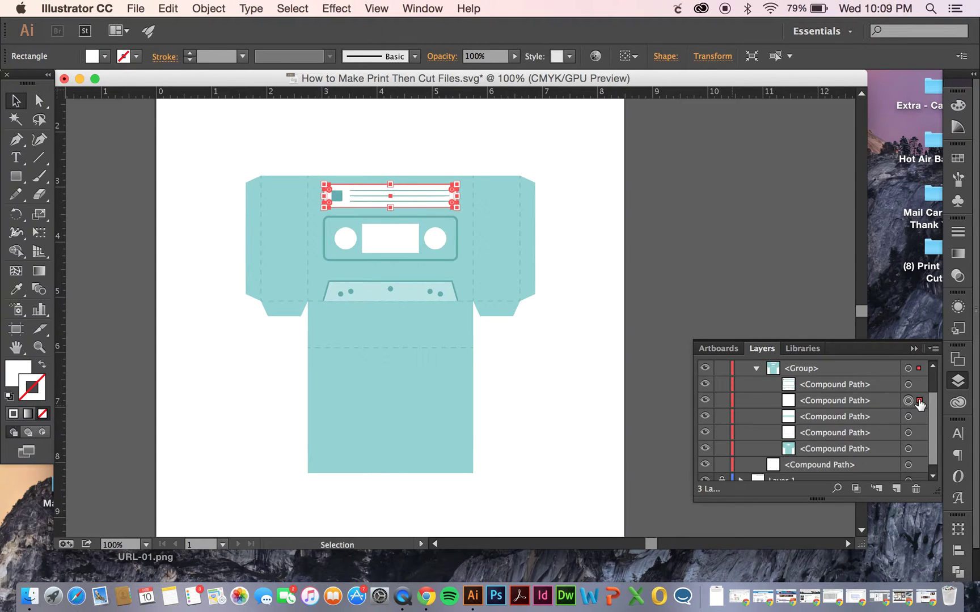
pyautogui.click(919, 417)
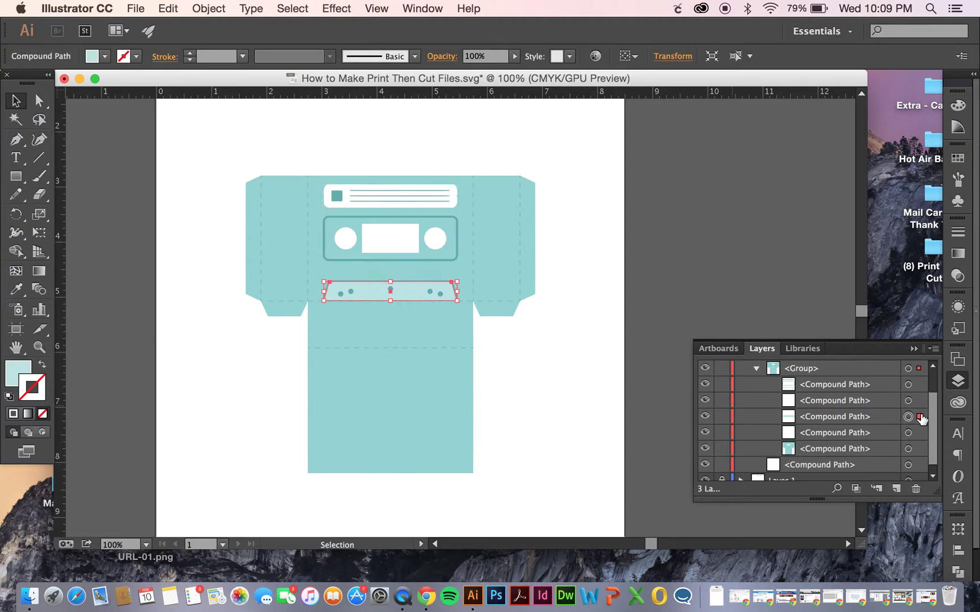
pyautogui.click(919, 433)
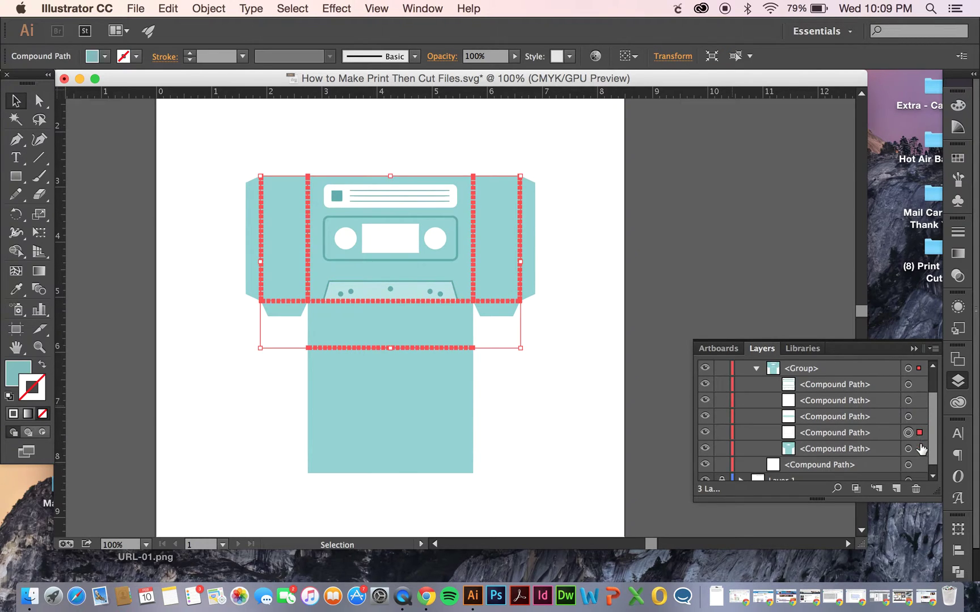
pyautogui.click(920, 449)
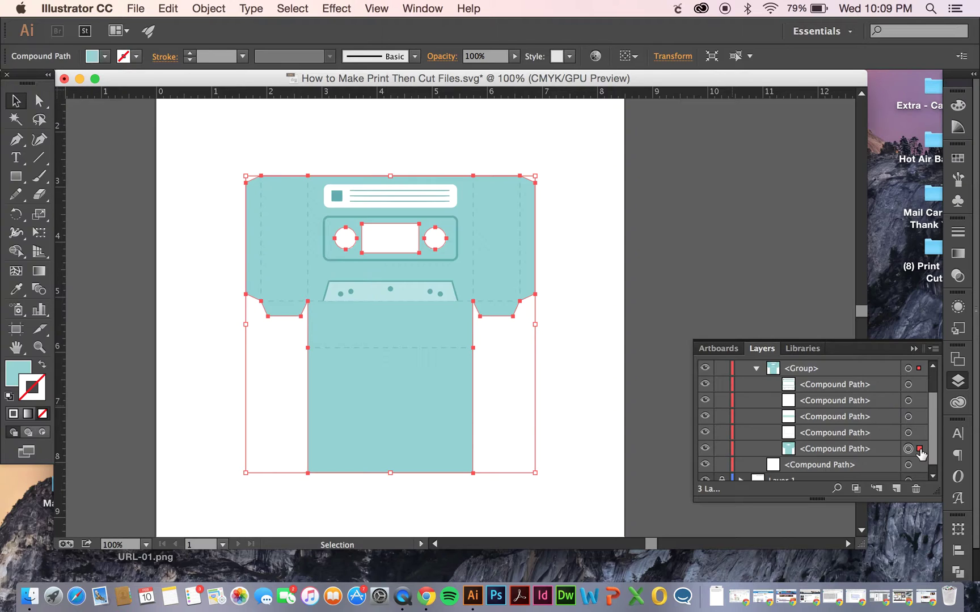
pyautogui.click(756, 369)
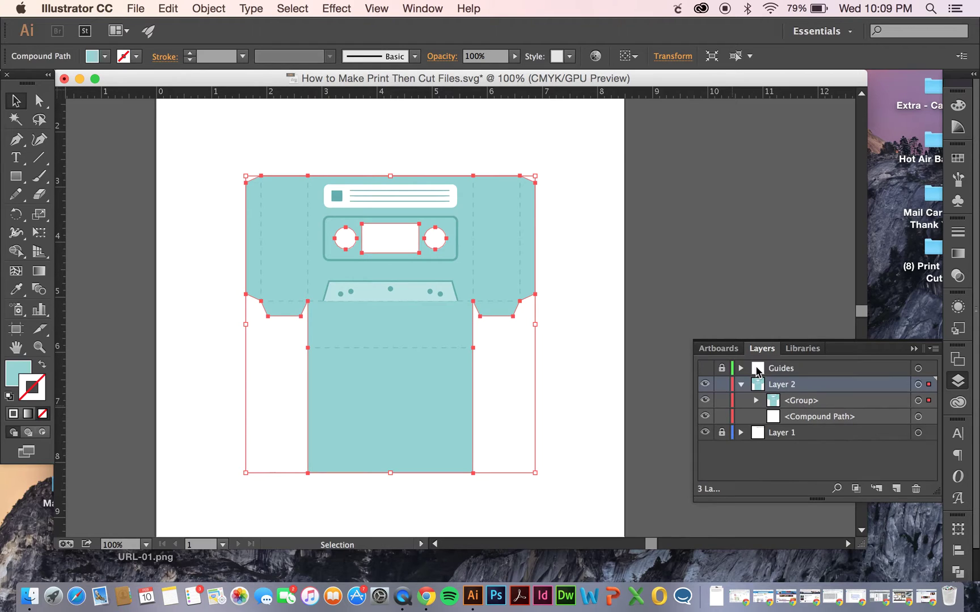
pyautogui.click(705, 402)
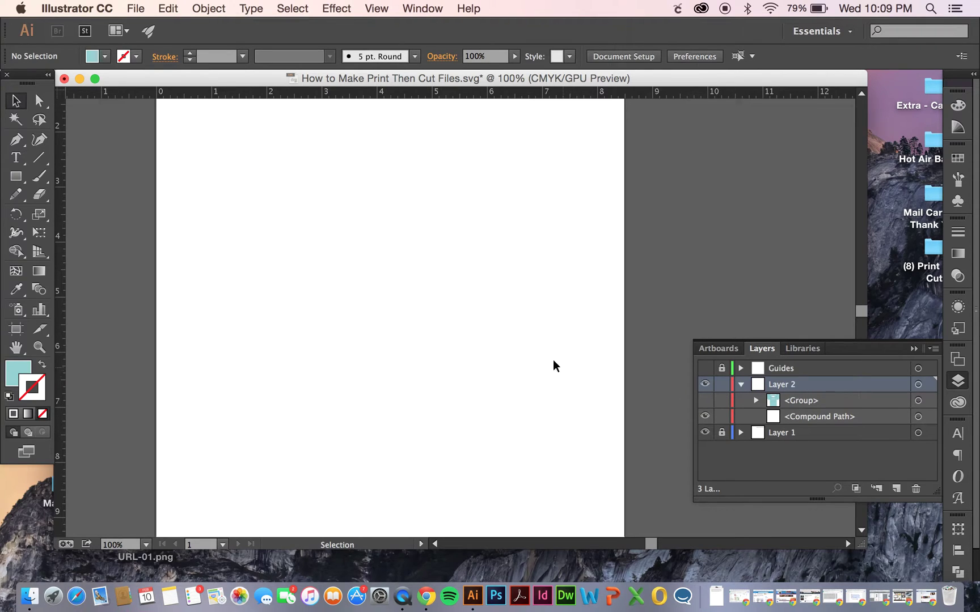
pyautogui.moveTo(378, 286); pyautogui.dragTo(726, 275)
pyautogui.hscroll(3, 728, 280)
pyautogui.hscroll(5, 728, 277)
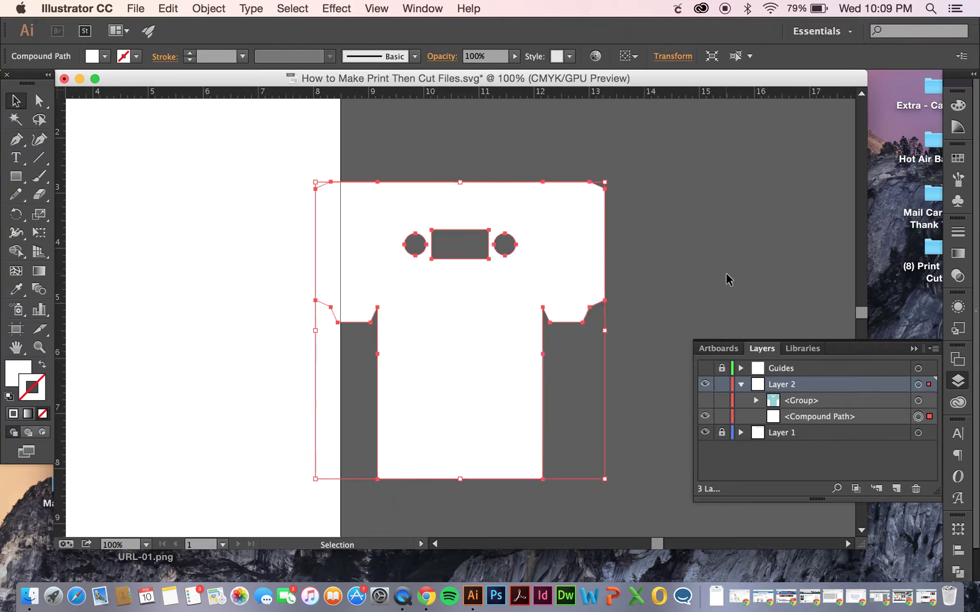
pyautogui.moveTo(378, 352); pyautogui.dragTo(474, 353)
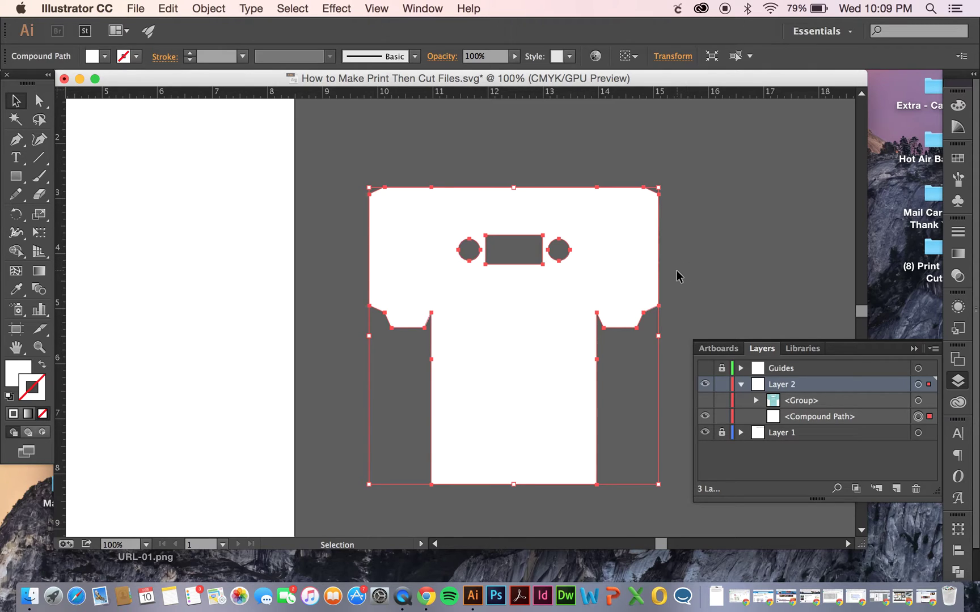
pyautogui.hscroll(2, 677, 271)
pyautogui.scroll(1, 677, 271)
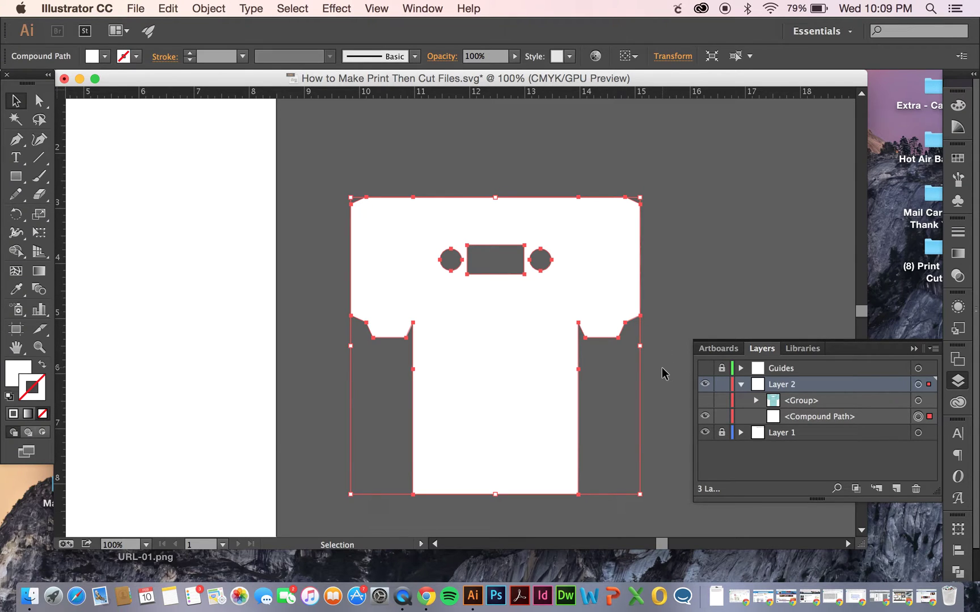
pyautogui.press('super+z')
pyautogui.press('super+z')
pyautogui.press('super+z')
pyautogui.press('super+z')
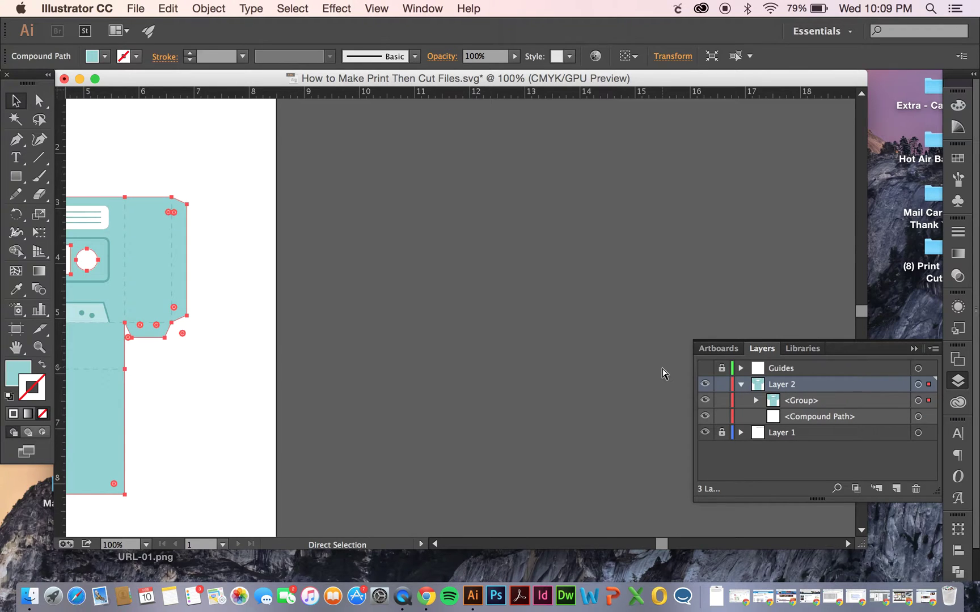
pyautogui.press('super+minus')
pyautogui.press('super+minus')
# - Restore the original artwork, bring the full page into view, and show the Guides layer's cyan guides
pyautogui.press('super+z')
pyautogui.press('super+z')
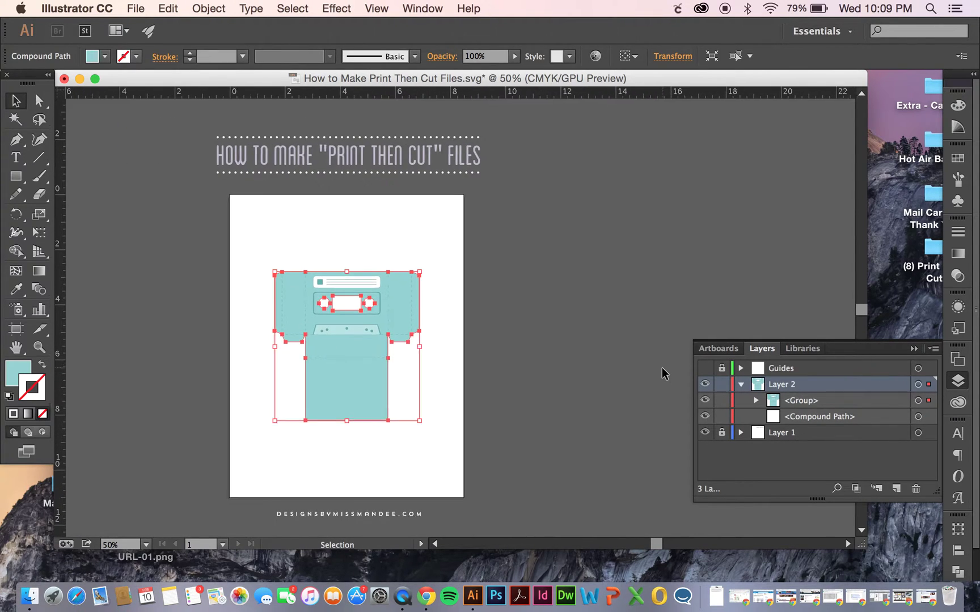
pyautogui.hscroll(-5, 662, 368)
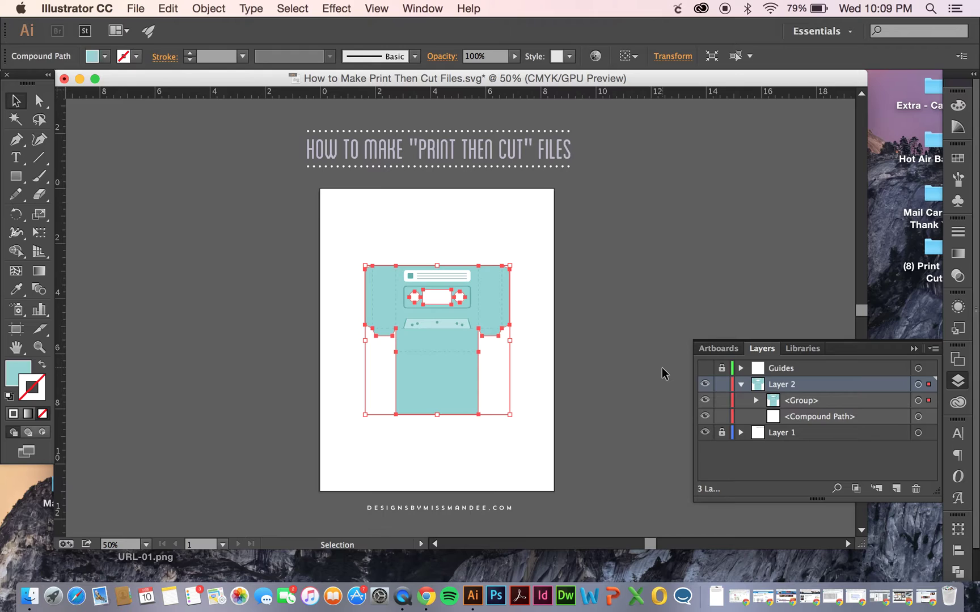
pyautogui.click(705, 368)
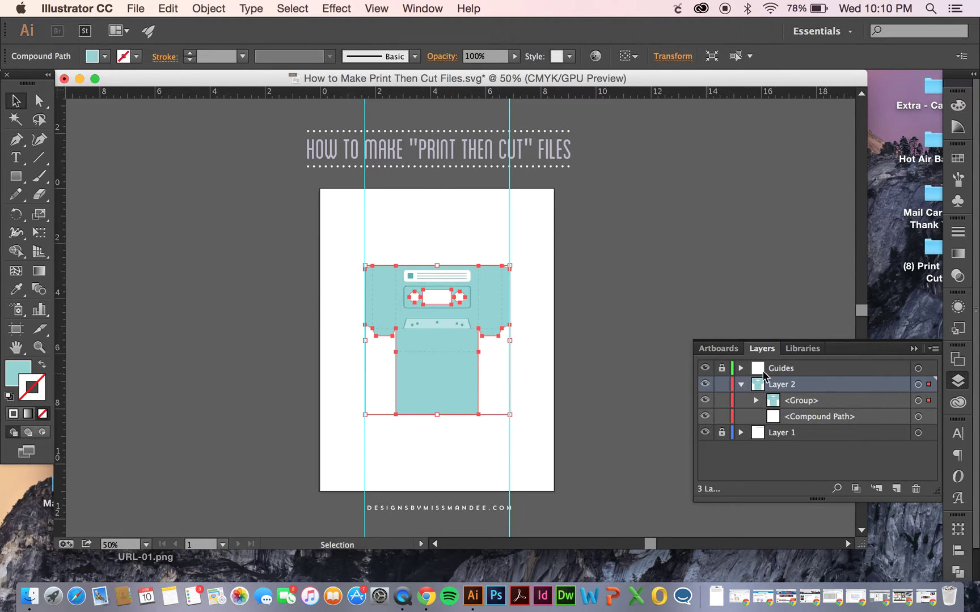
# - Delete the Guides layer and the locked Layer 1 in the Layers panel
pyautogui.moveTo(794, 374); pyautogui.dragTo(916, 493)
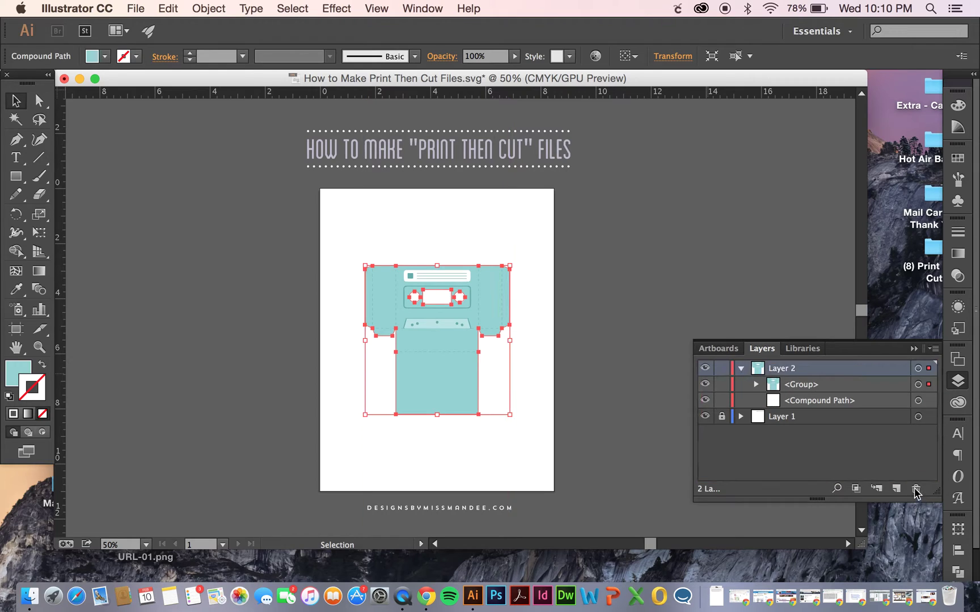
pyautogui.moveTo(851, 423); pyautogui.dragTo(915, 489)
pyautogui.click(135, 8)
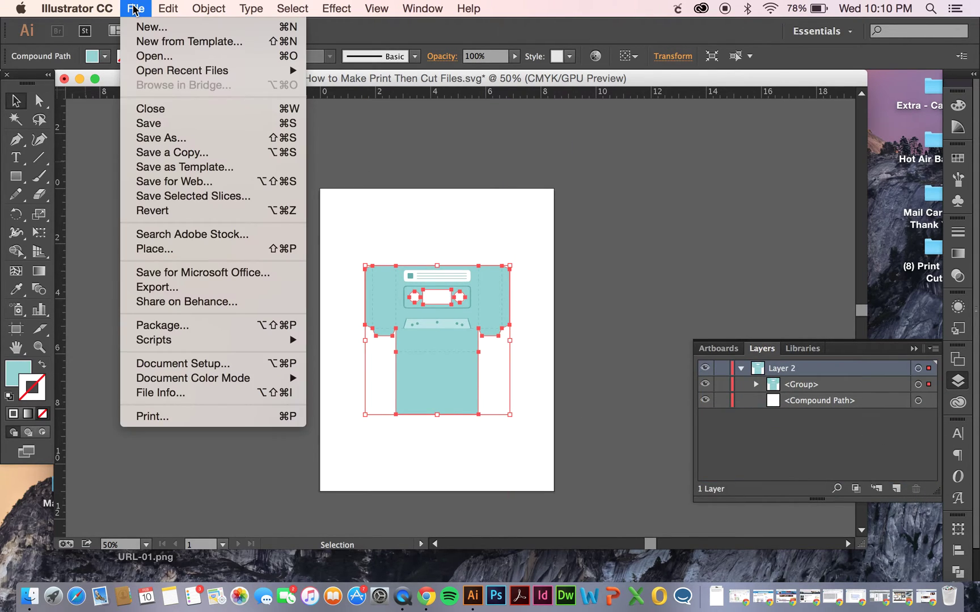
# - Save as How to Make Print Then Cut Files.svg, replacing the existing SVG with default options
pyautogui.click(171, 138)
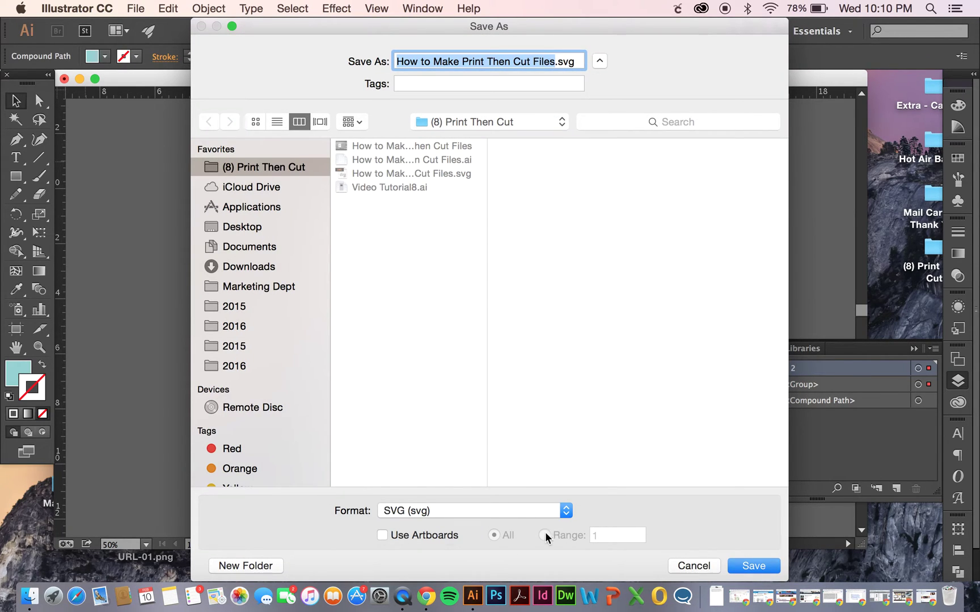
pyautogui.click(530, 511)
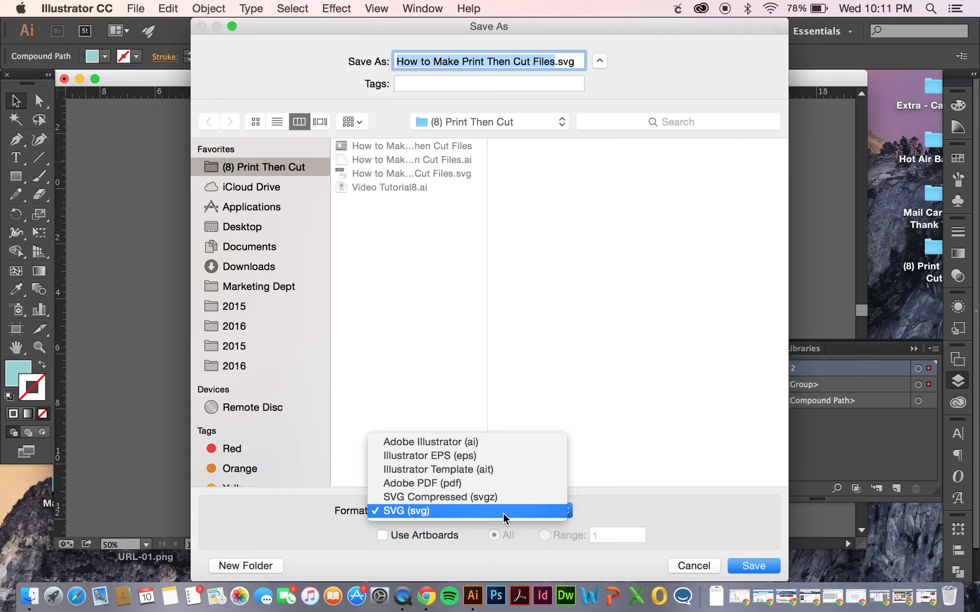
pyautogui.click(504, 511)
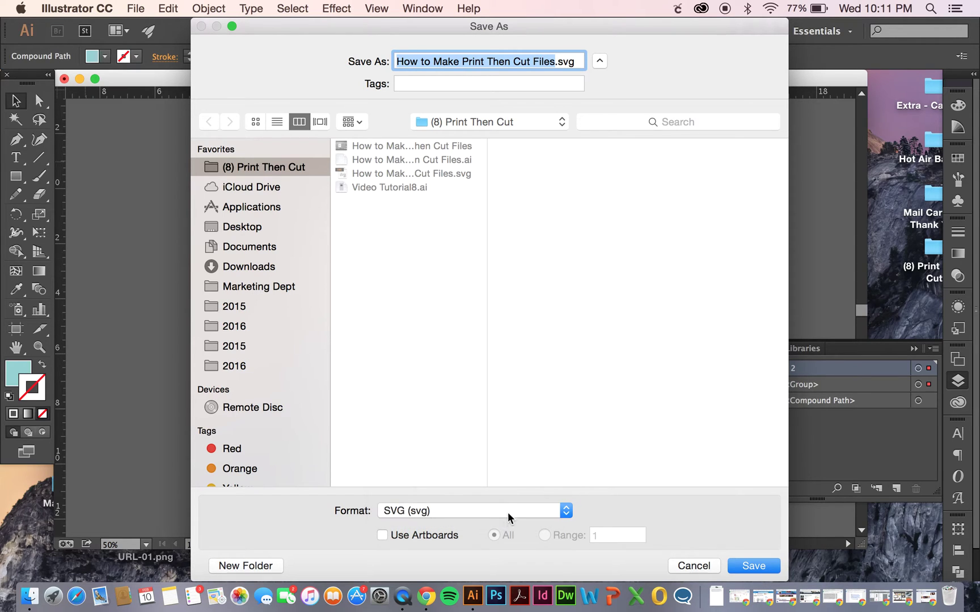
pyautogui.click(731, 566)
pyautogui.click(618, 127)
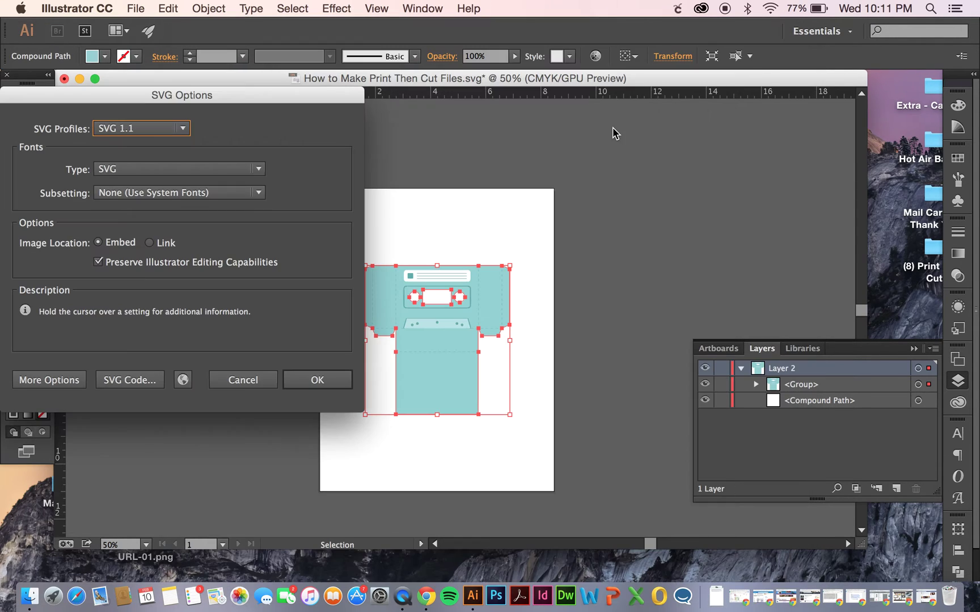
pyautogui.click(321, 379)
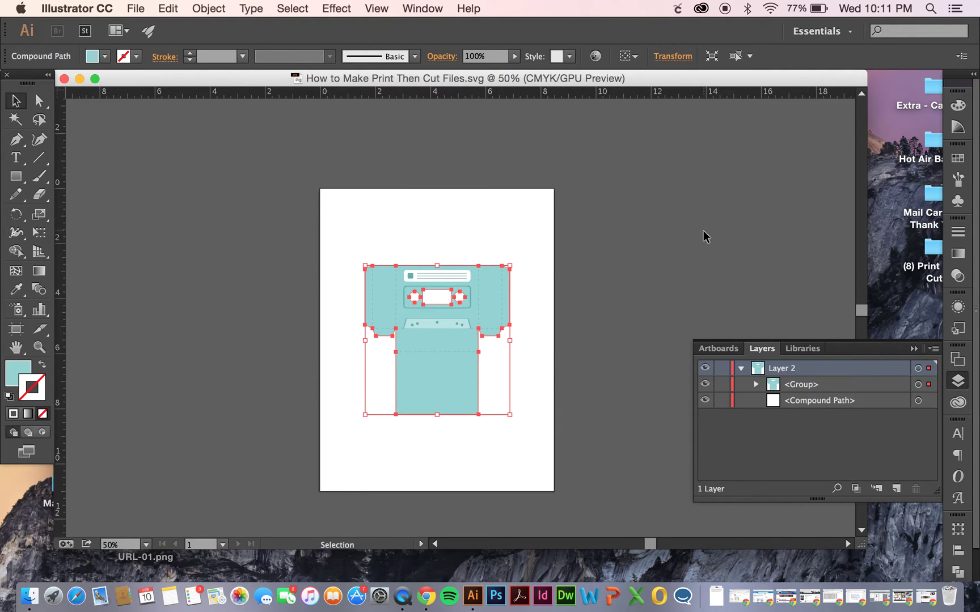
pyautogui.click(692, 221)
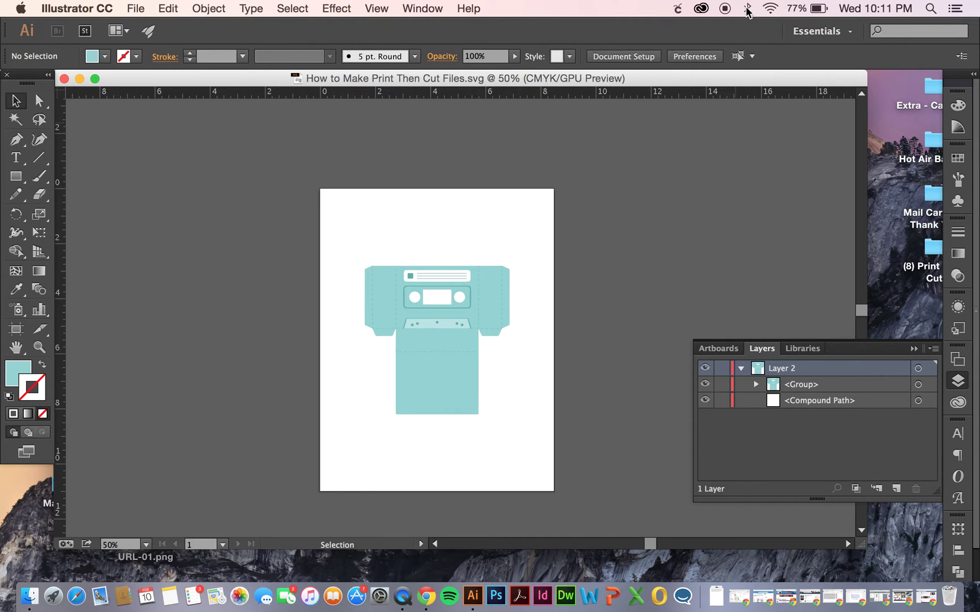
# - Launch Cricut Design Space, dismiss the intro tour, and start a new blank Untitled Project
pyautogui.click(684, 7)
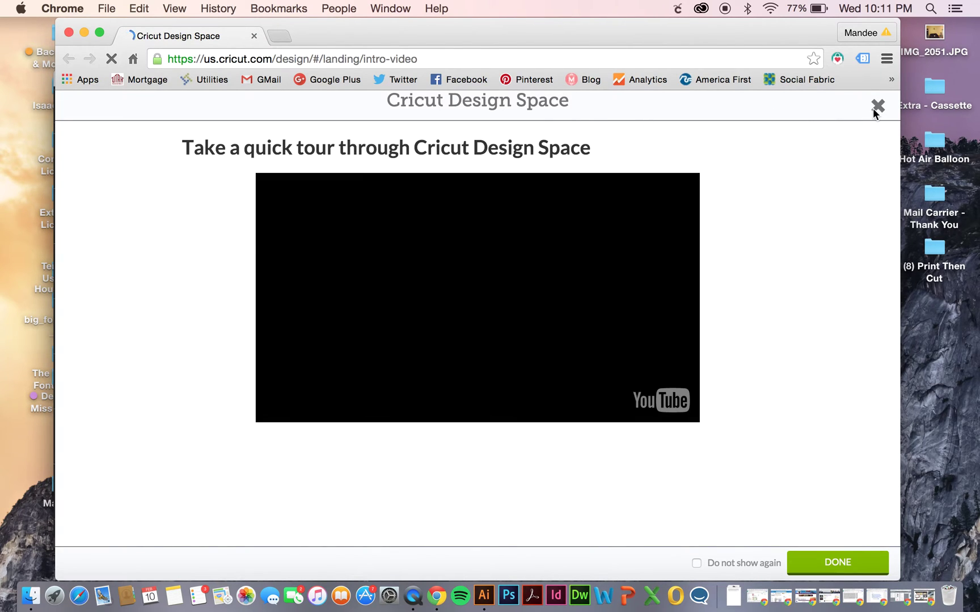
pyautogui.click(877, 105)
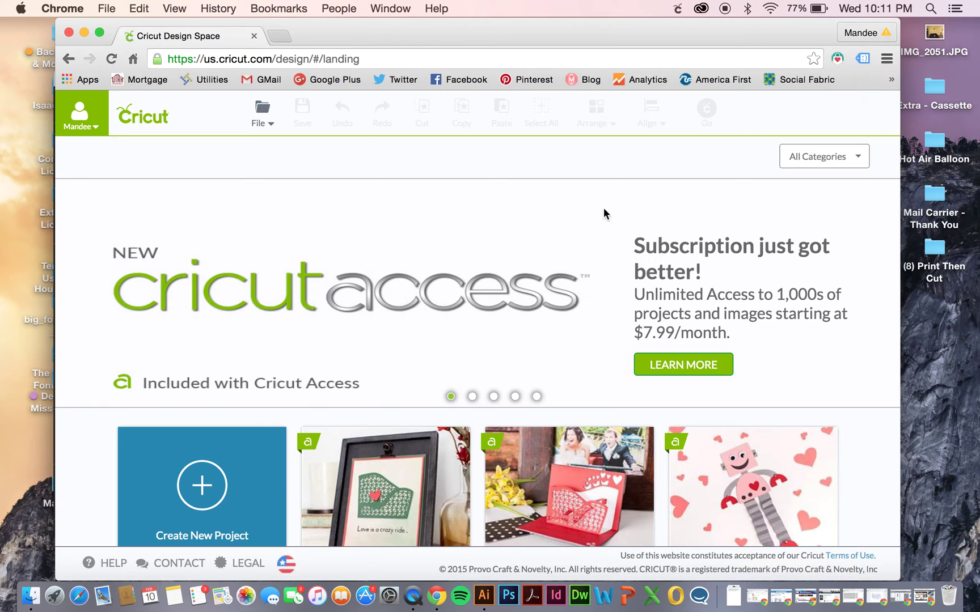
pyautogui.click(260, 109)
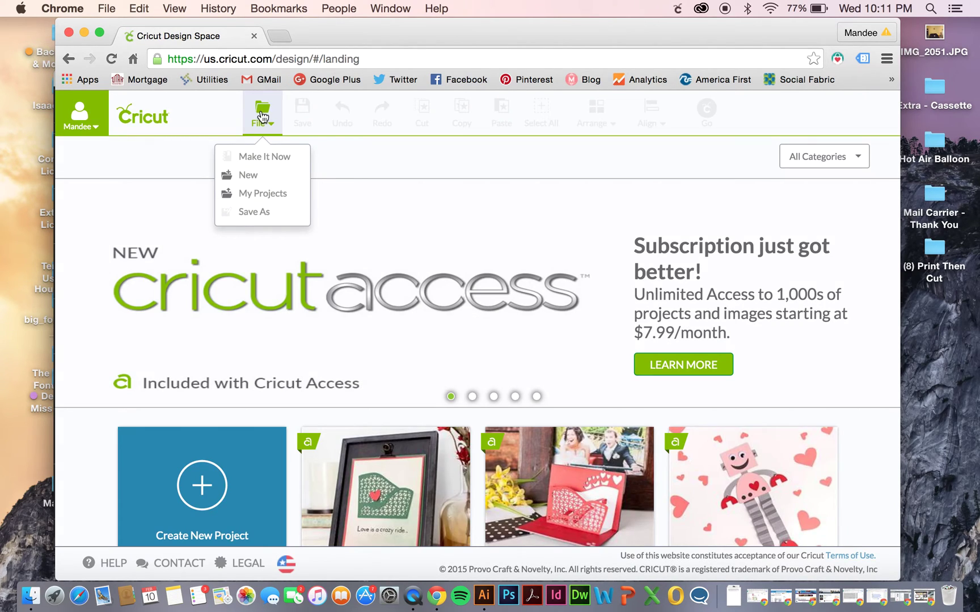
pyautogui.click(262, 180)
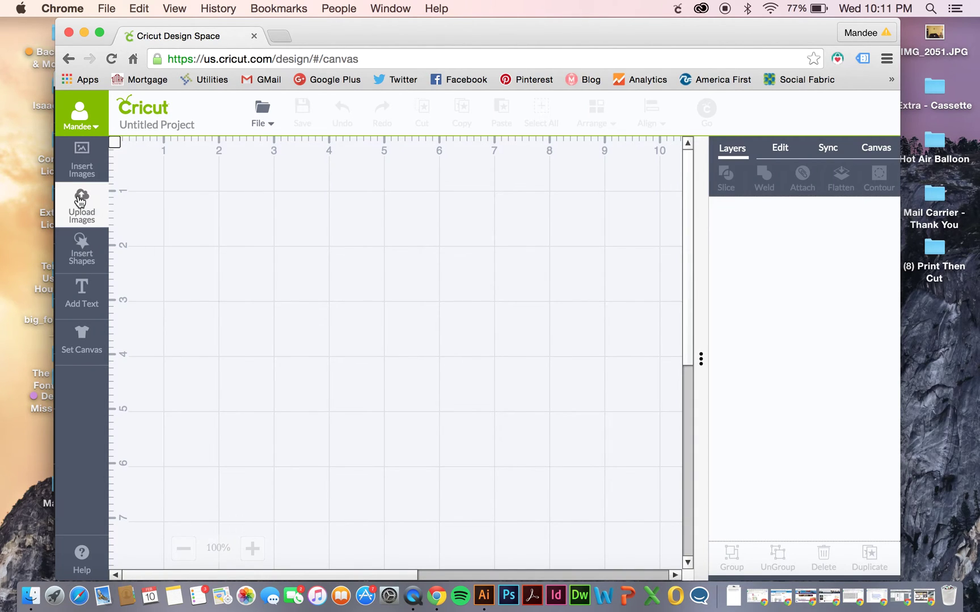
pyautogui.click(87, 214)
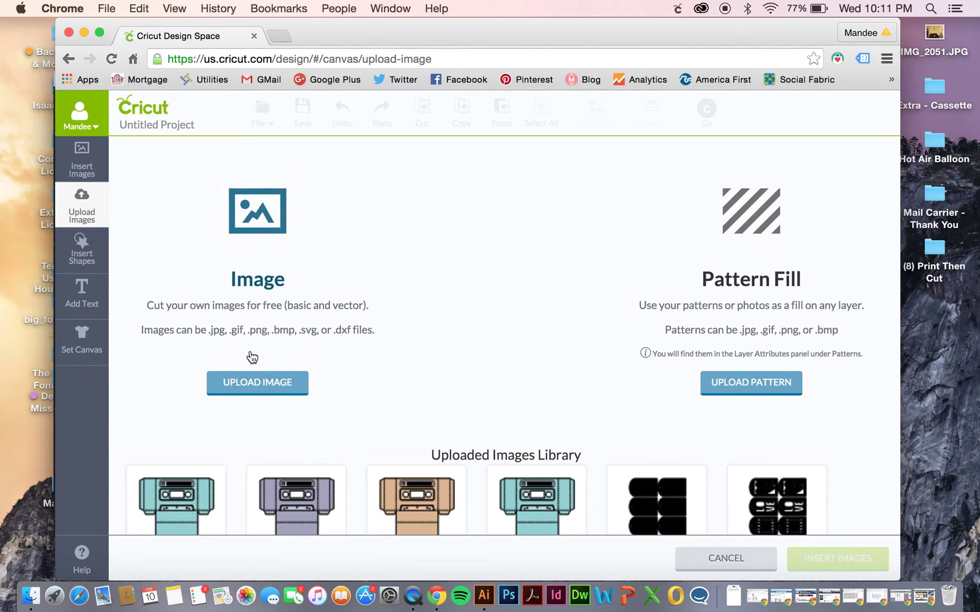
# - Upload How to Make Print Then Cut Files.svg to the library and insert it onto the canvas
pyautogui.click(276, 383)
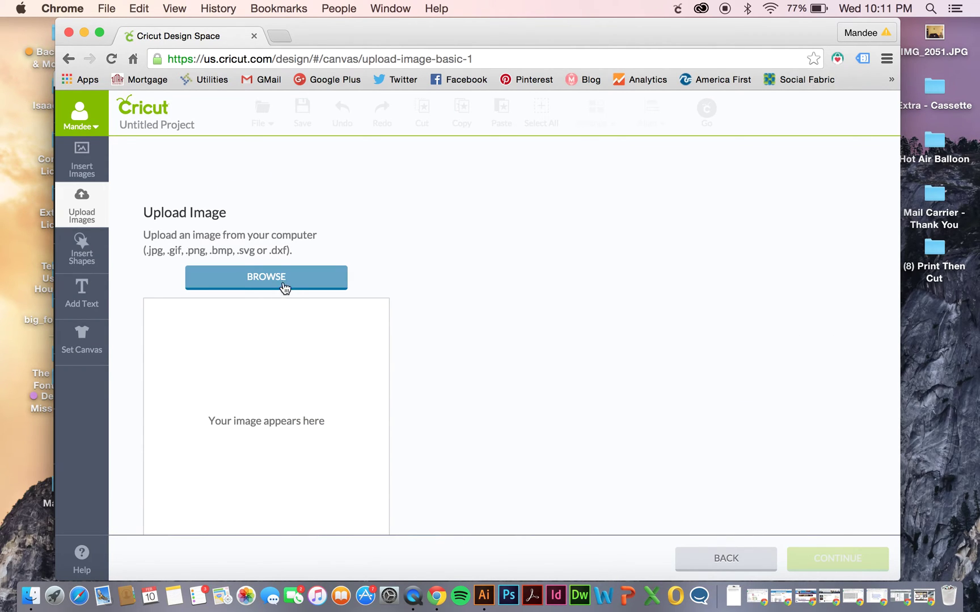
pyautogui.click(279, 279)
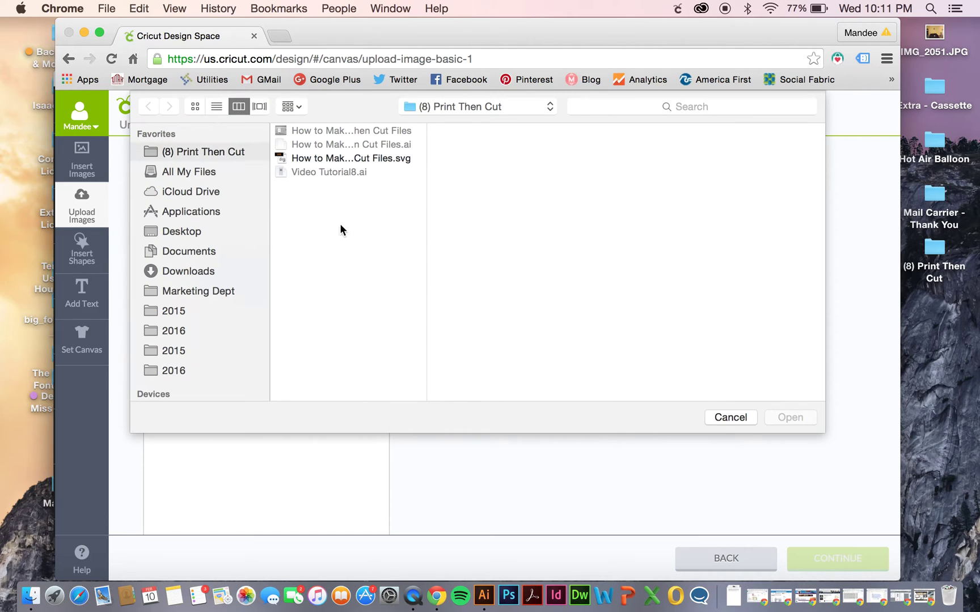
pyautogui.click(379, 157)
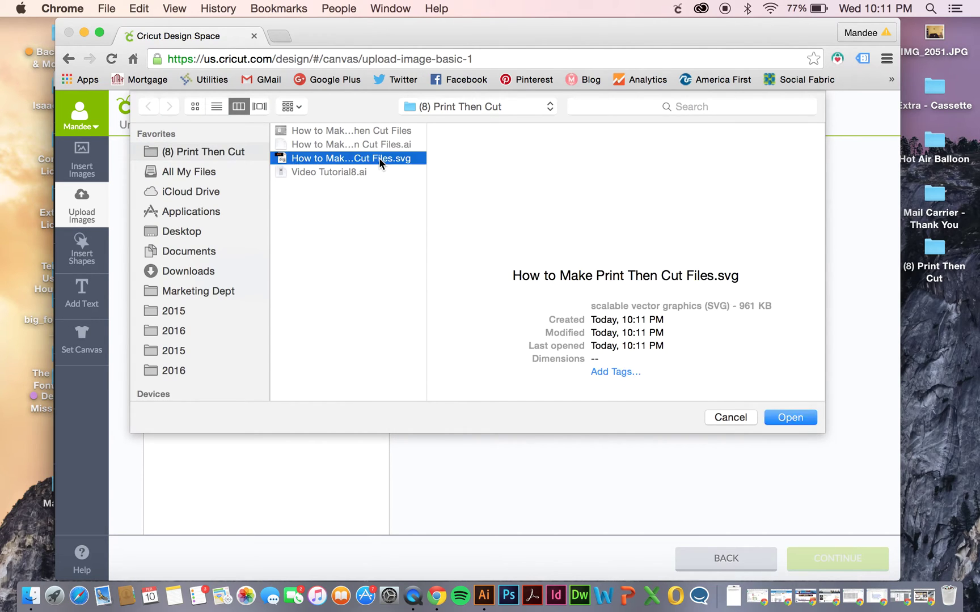
pyautogui.click(805, 418)
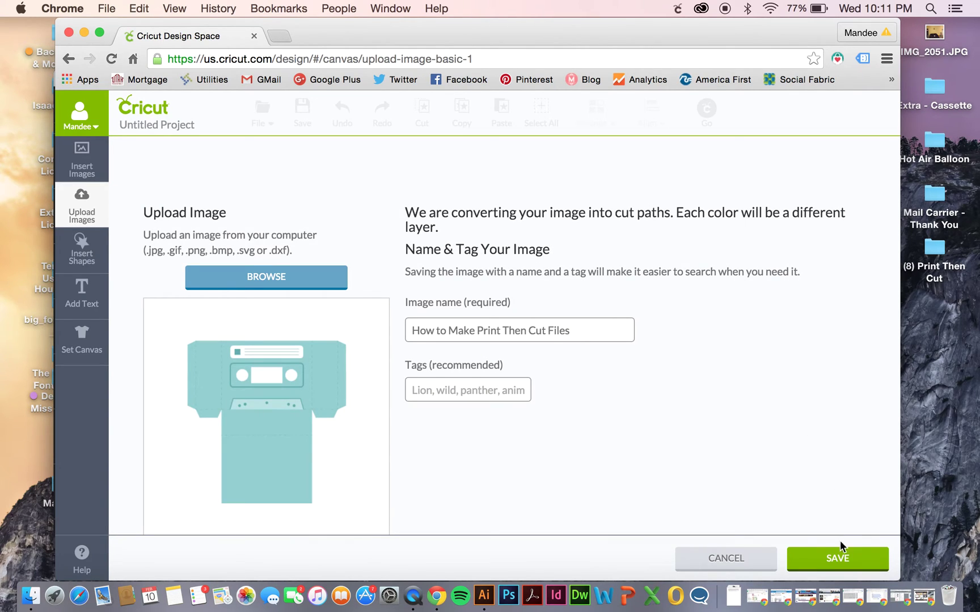
pyautogui.click(843, 550)
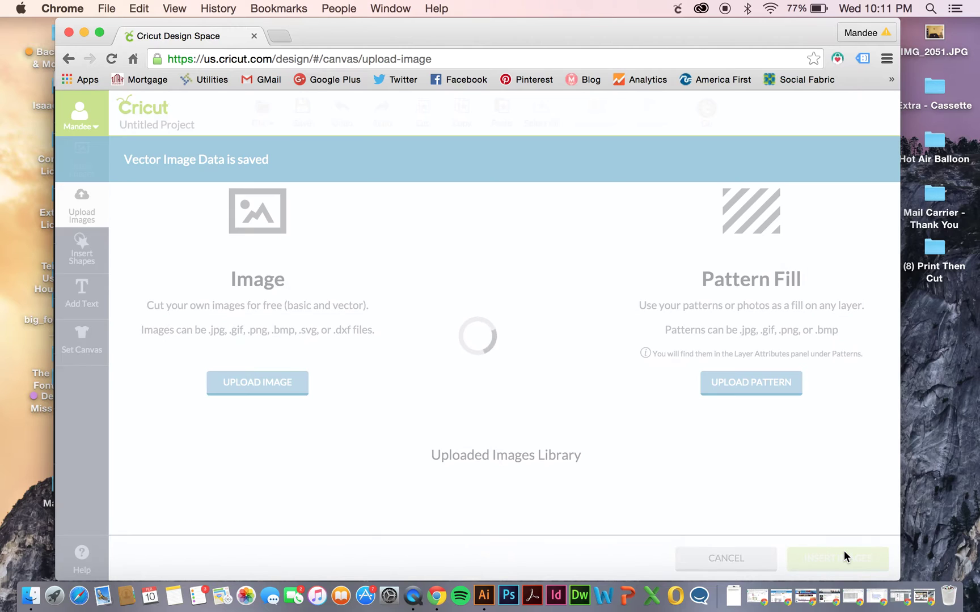
pyautogui.click(197, 495)
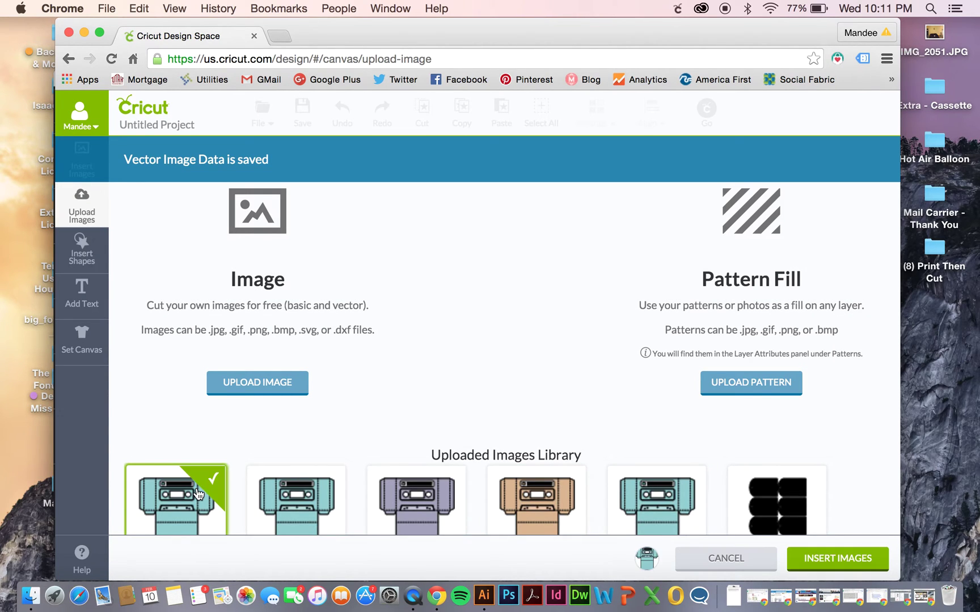
pyautogui.scroll(-3, 242, 426)
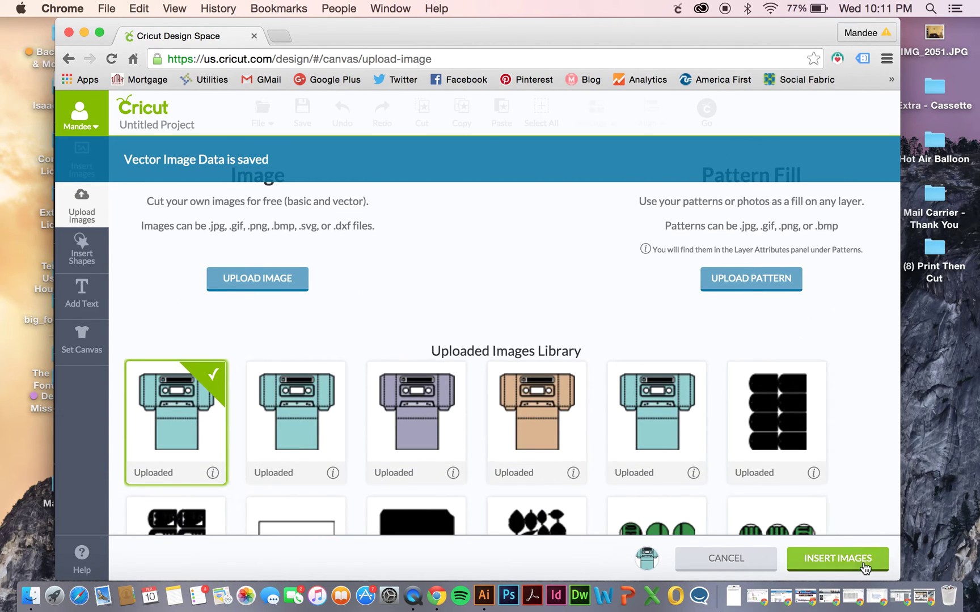
pyautogui.click(865, 566)
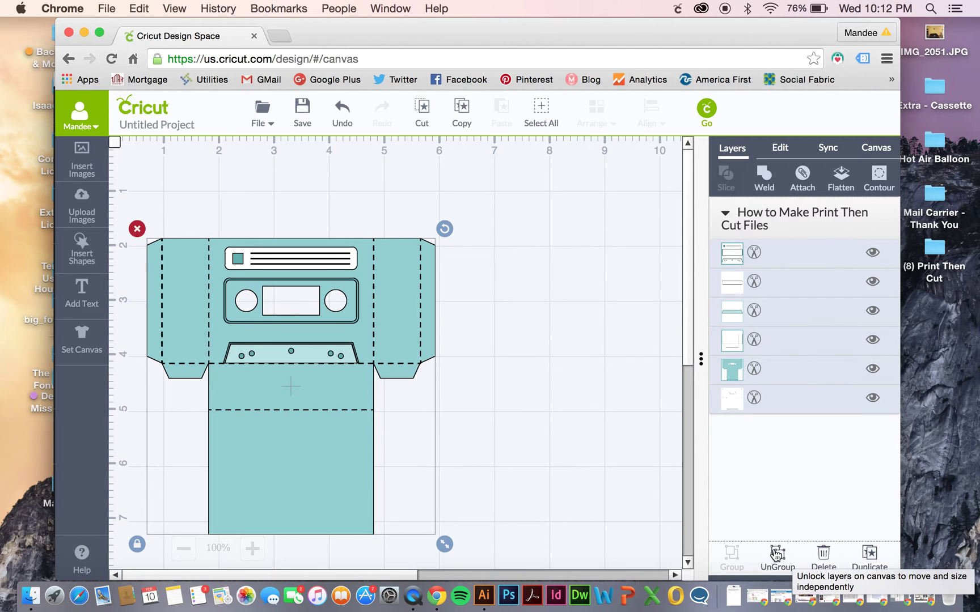
# - Ungroup the cassette image, select its six artwork layers, and flatten them together
pyautogui.click(778, 554)
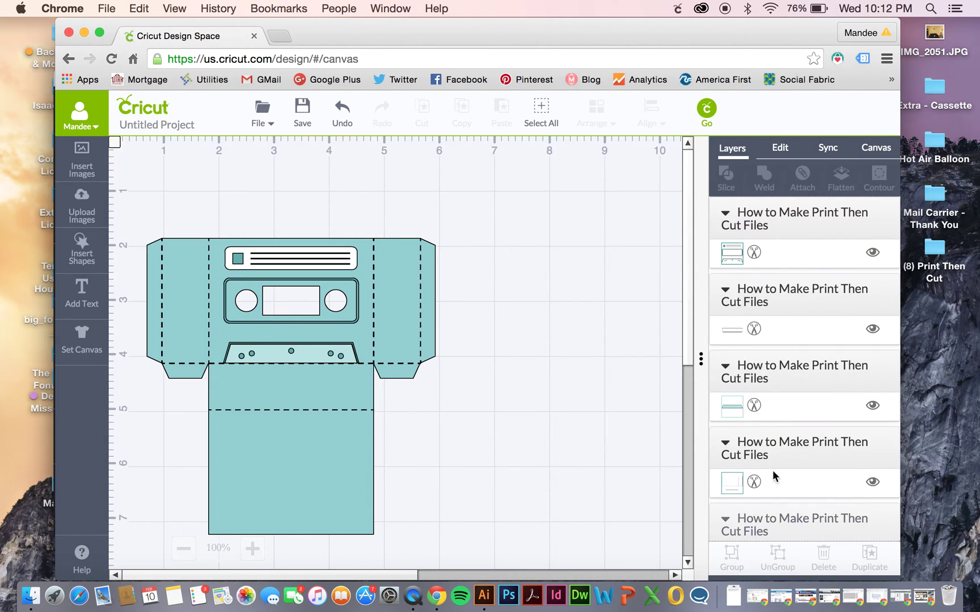
pyautogui.click(790, 253)
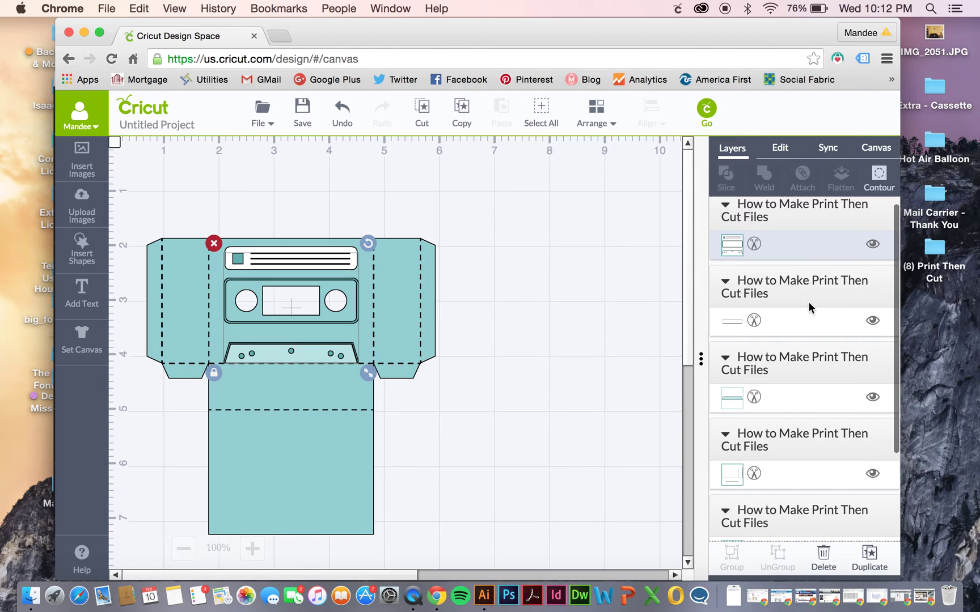
pyautogui.keyDown('shift'); pyautogui.click(803, 323); pyautogui.keyUp('shift')
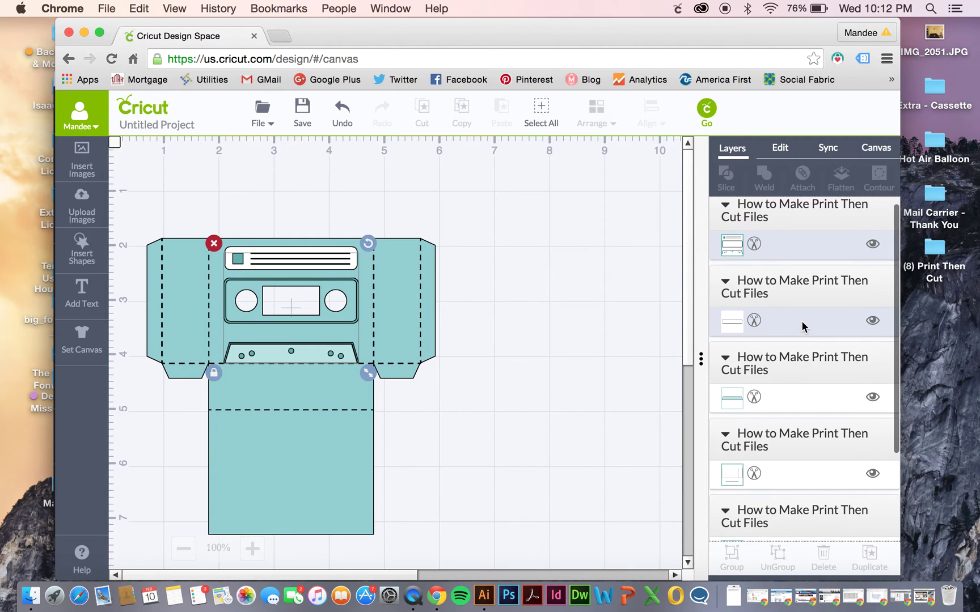
pyautogui.keyDown('shift'); pyautogui.click(798, 391); pyautogui.keyUp('shift')
pyautogui.keyDown('shift'); pyautogui.click(799, 470); pyautogui.keyUp('shift')
pyautogui.keyDown('shift'); pyautogui.click(800, 513); pyautogui.keyUp('shift')
pyautogui.scroll(-3, 809, 403)
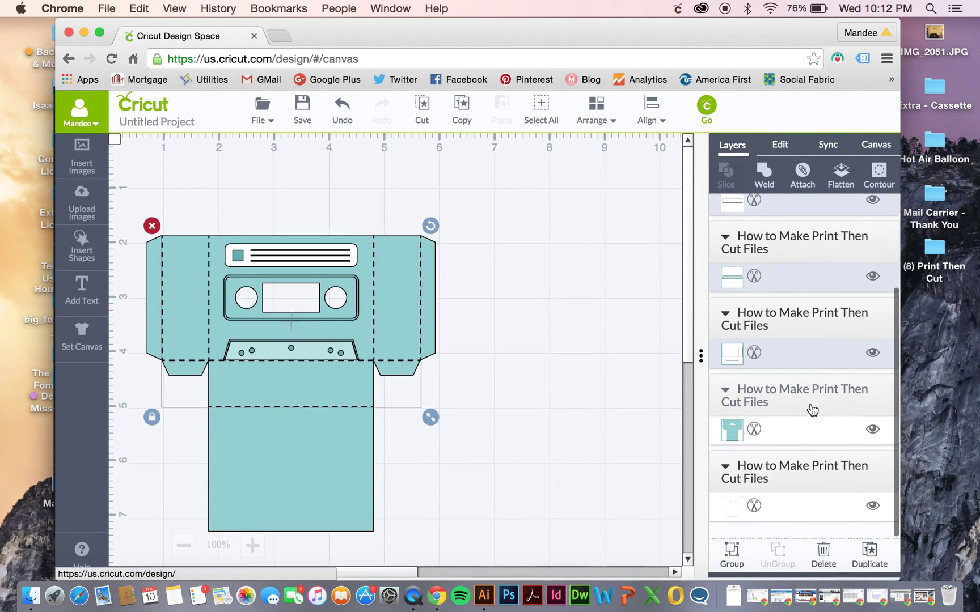
pyautogui.keyDown('shift'); pyautogui.click(794, 509); pyautogui.keyUp('shift')
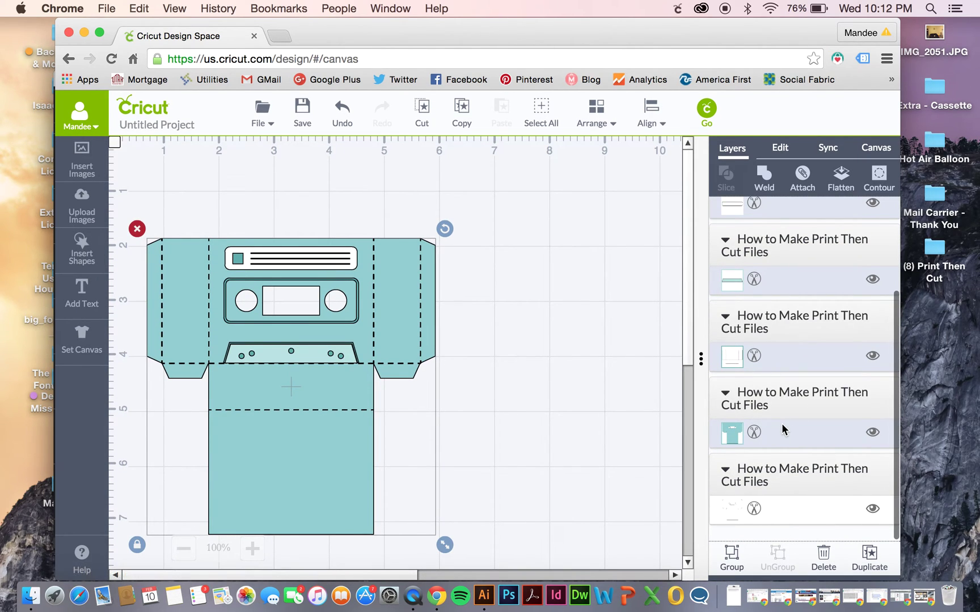
pyautogui.scroll(3, 783, 429)
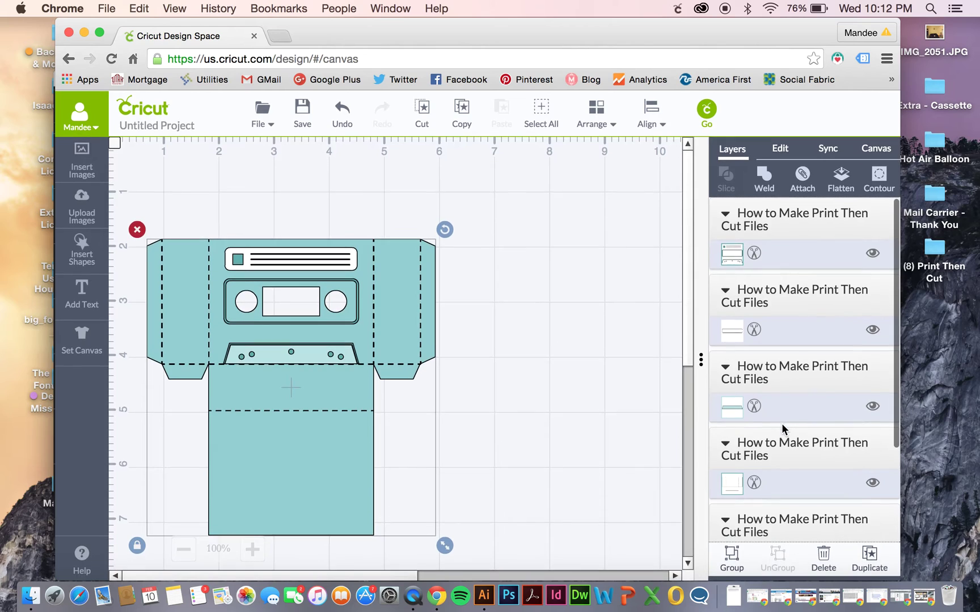
pyautogui.click(842, 181)
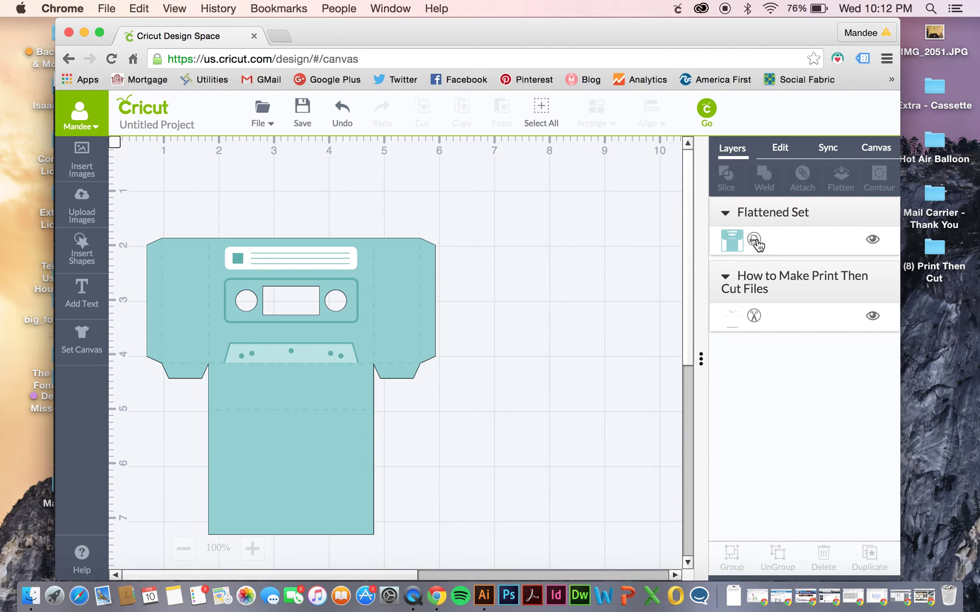
# - Check the Flattened Set's print layer attributes, then close the attributes panel
pyautogui.moveTo(756, 245); pyautogui.dragTo(756, 243)
pyautogui.click(756, 243)
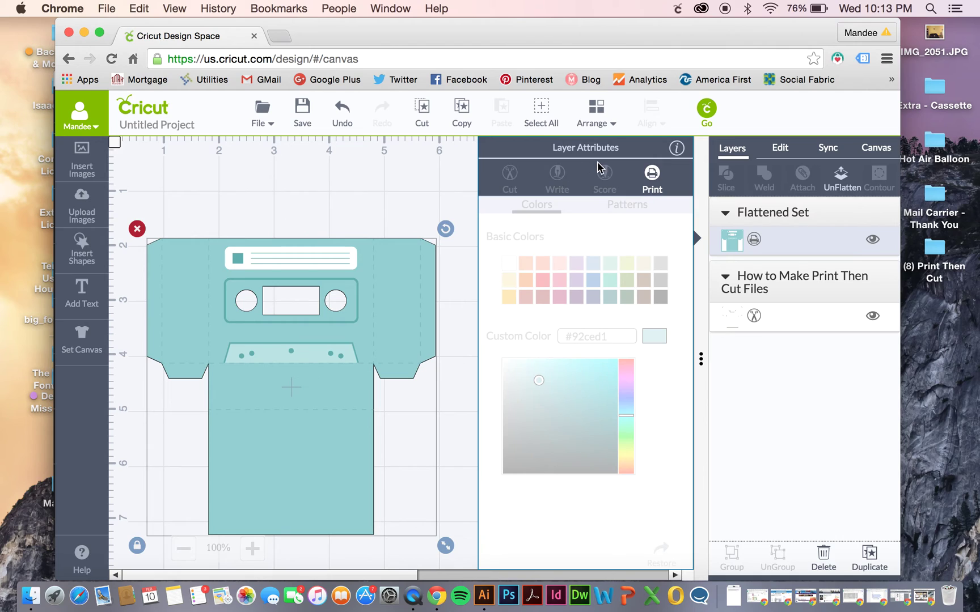
pyautogui.click(791, 390)
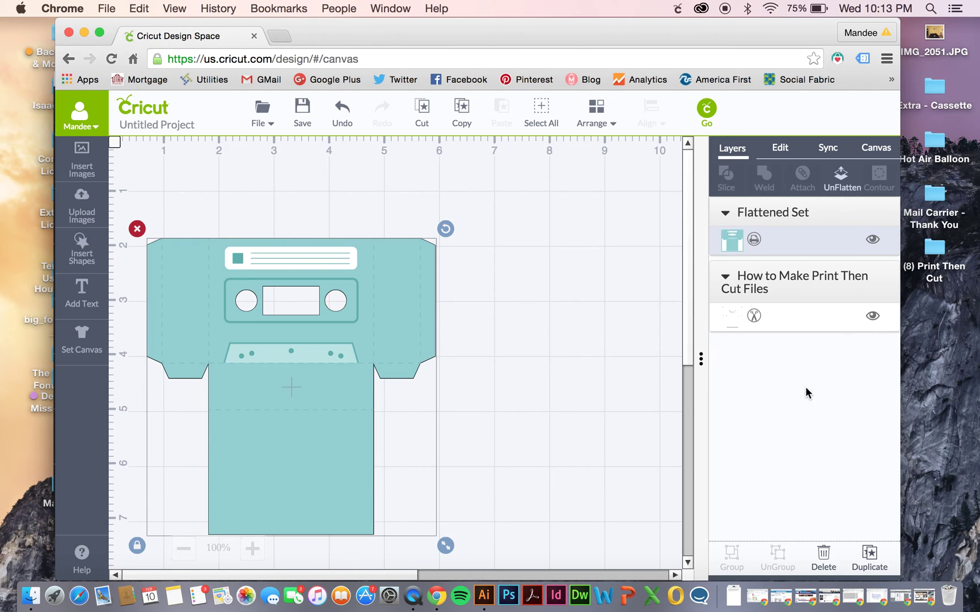
# - Send the project to the mat preview and reveal the More Mat Settings options
pyautogui.click(708, 112)
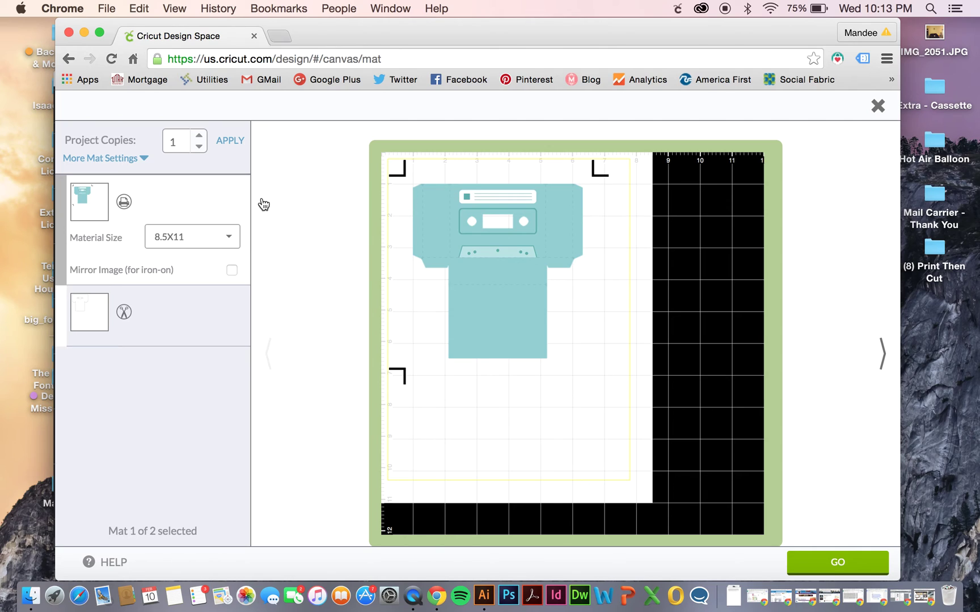
pyautogui.click(145, 161)
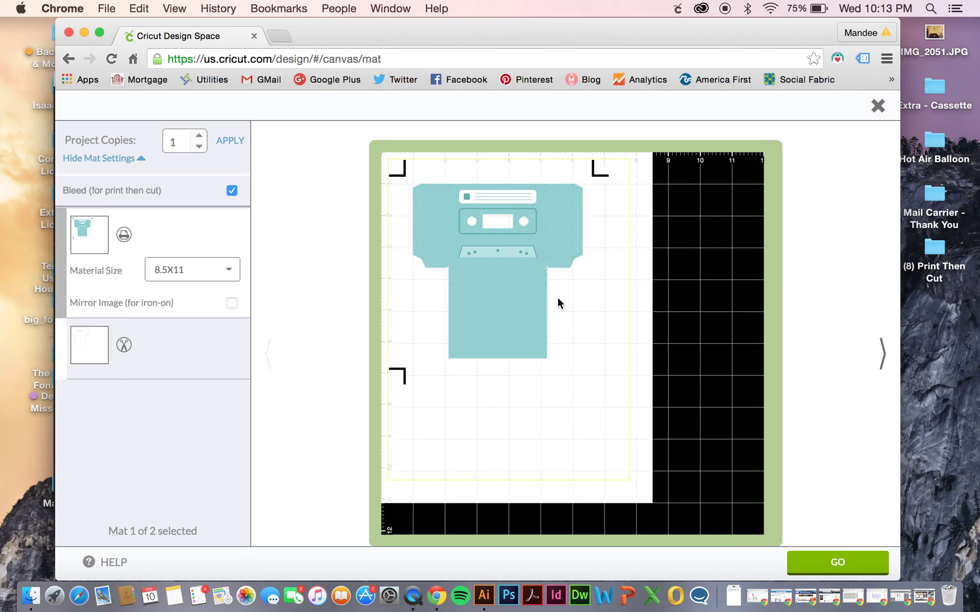
# - Toggle Bleed on and off to compare, leaving it off for the cassette print
pyautogui.click(232, 191)
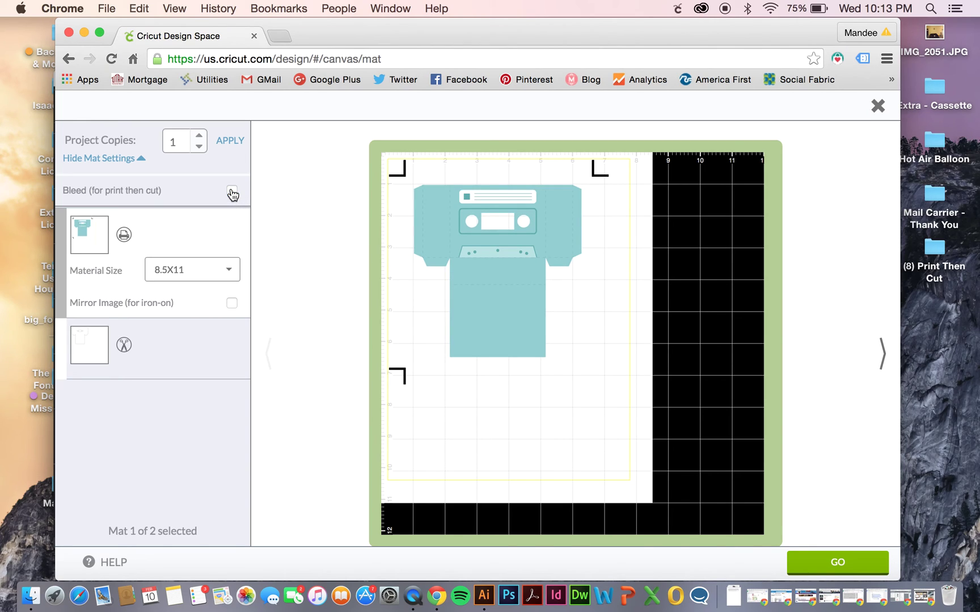
pyautogui.click(232, 191)
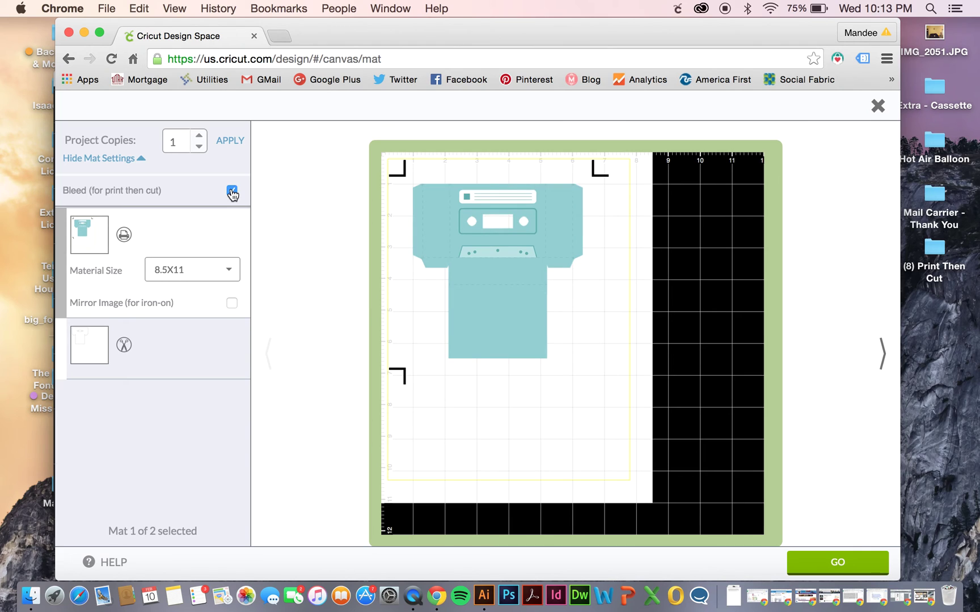
pyautogui.click(232, 191)
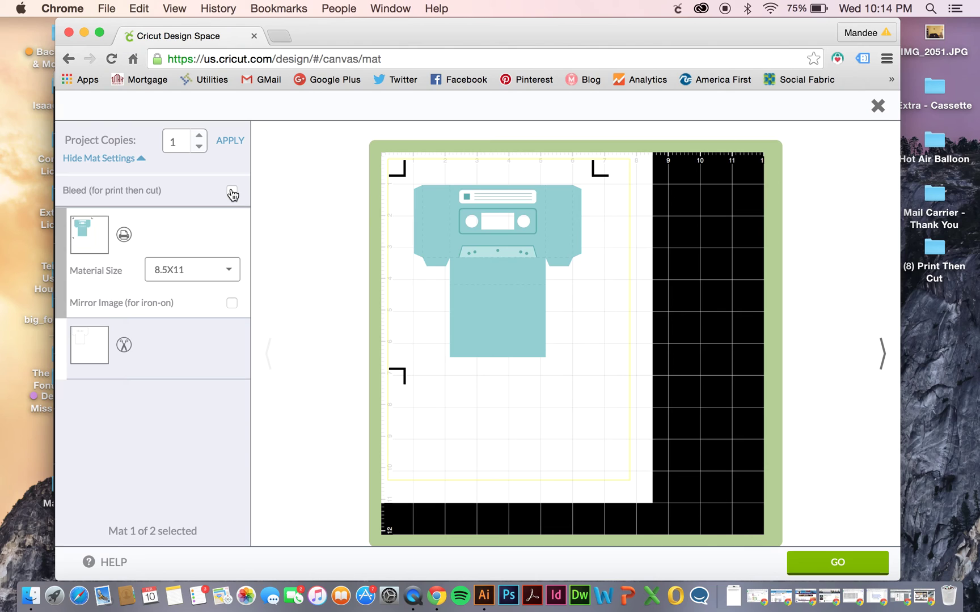
pyautogui.click(231, 191)
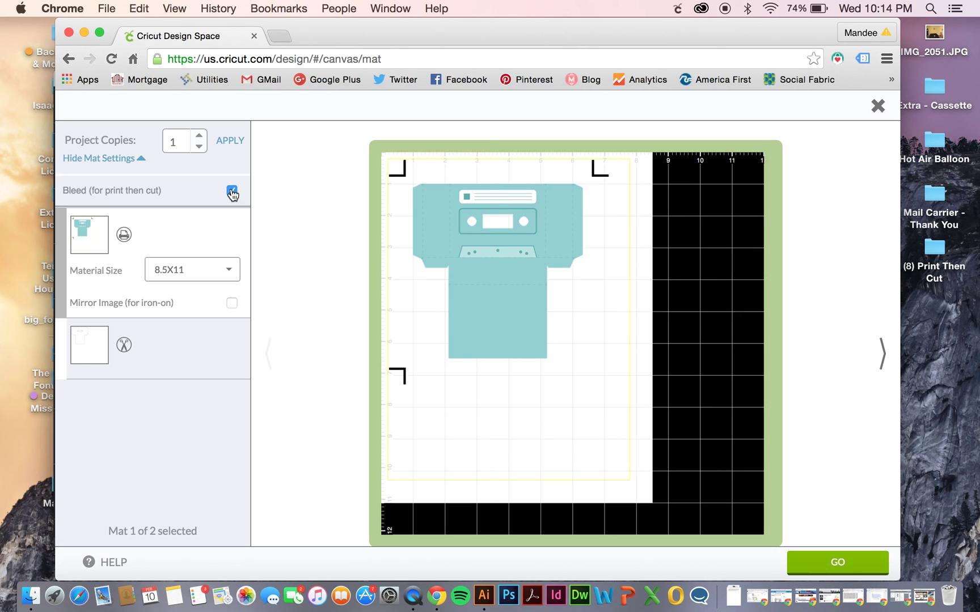
pyautogui.click(232, 192)
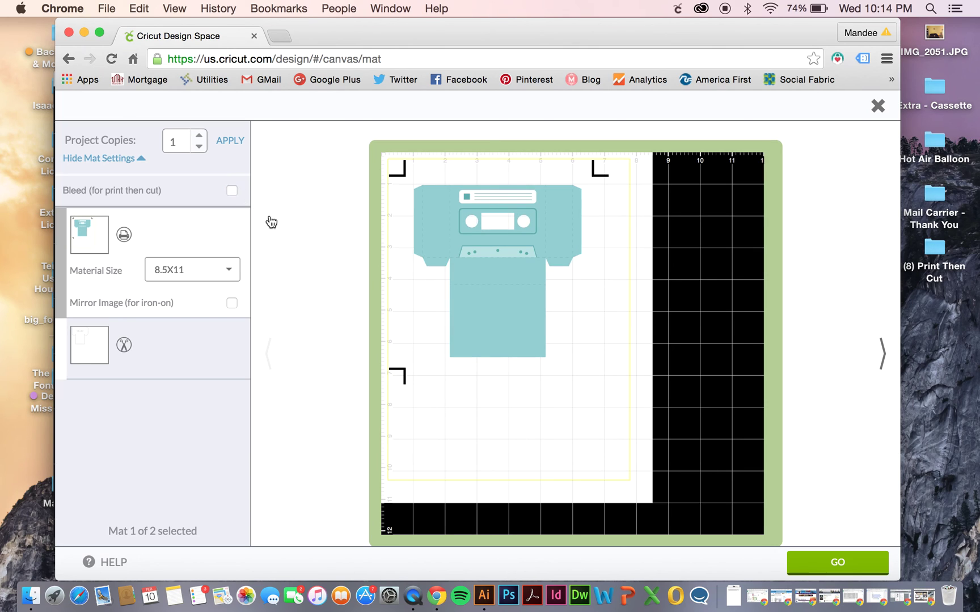